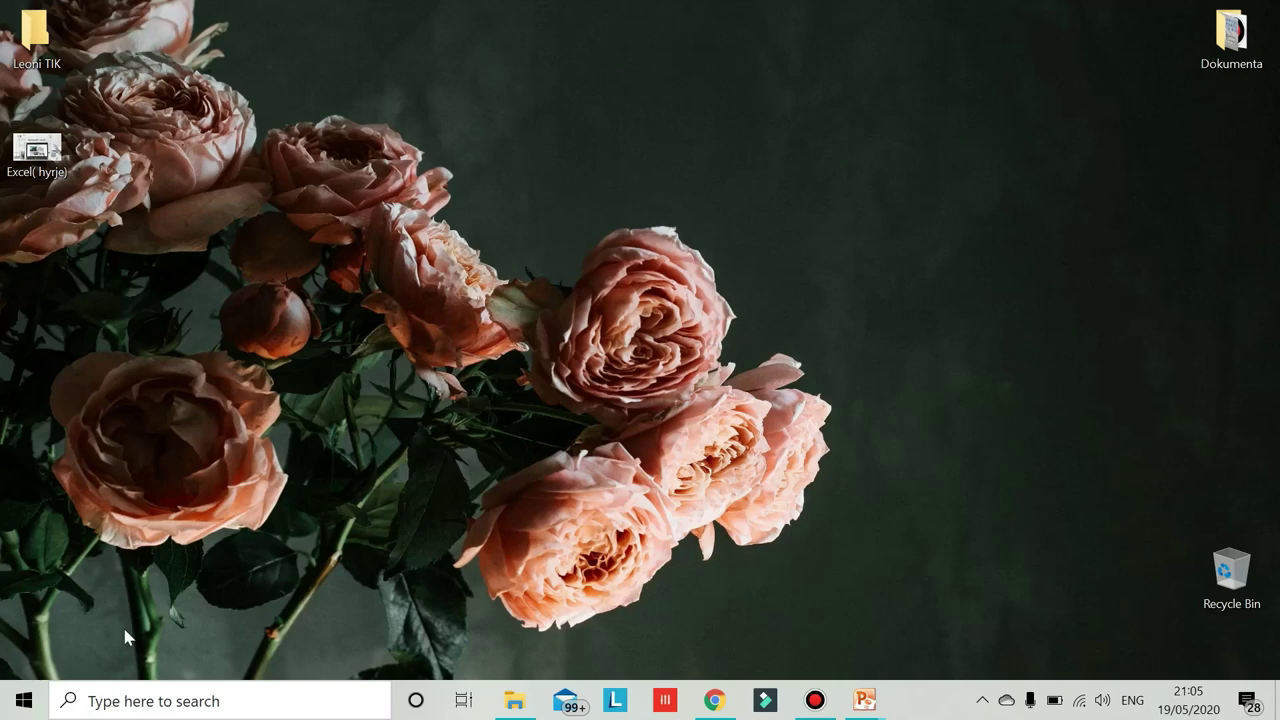
Search Windows for 'excel' and launch Microsoft Excel 2010 from the results
{"action": "left_click", "coordinate": [124, 701]}
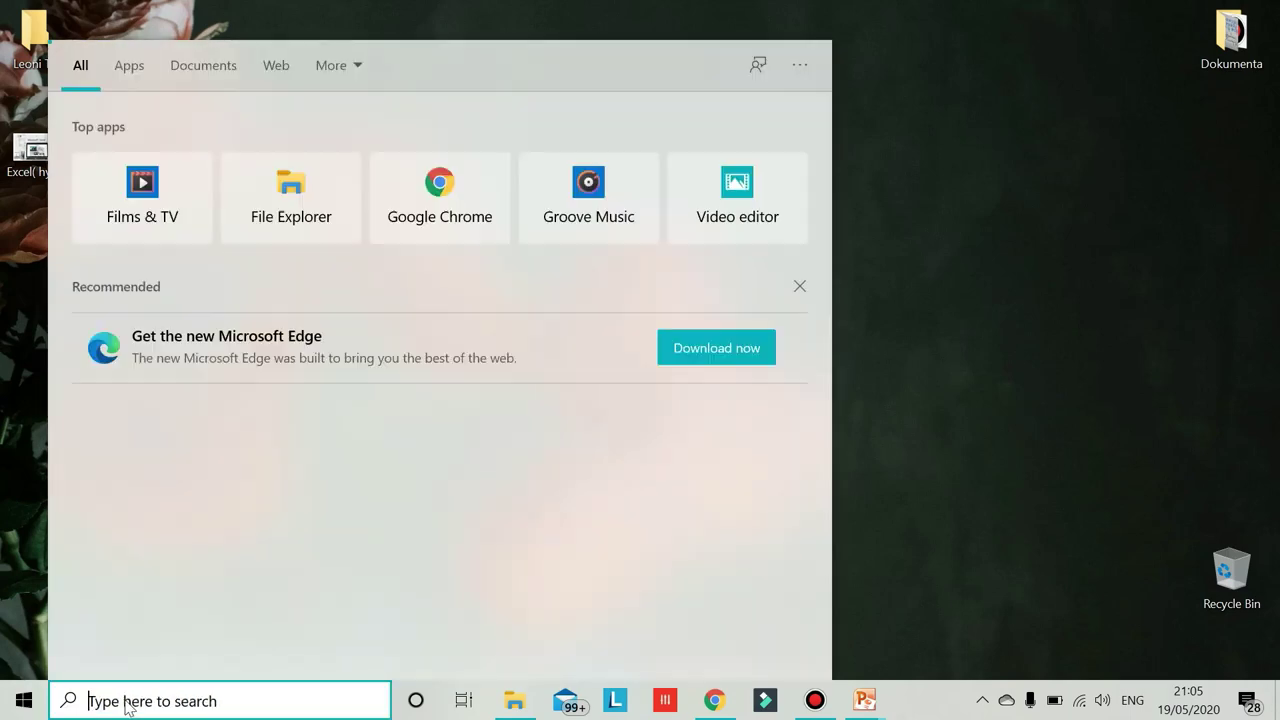
{"action": "type", "text": "excel"}
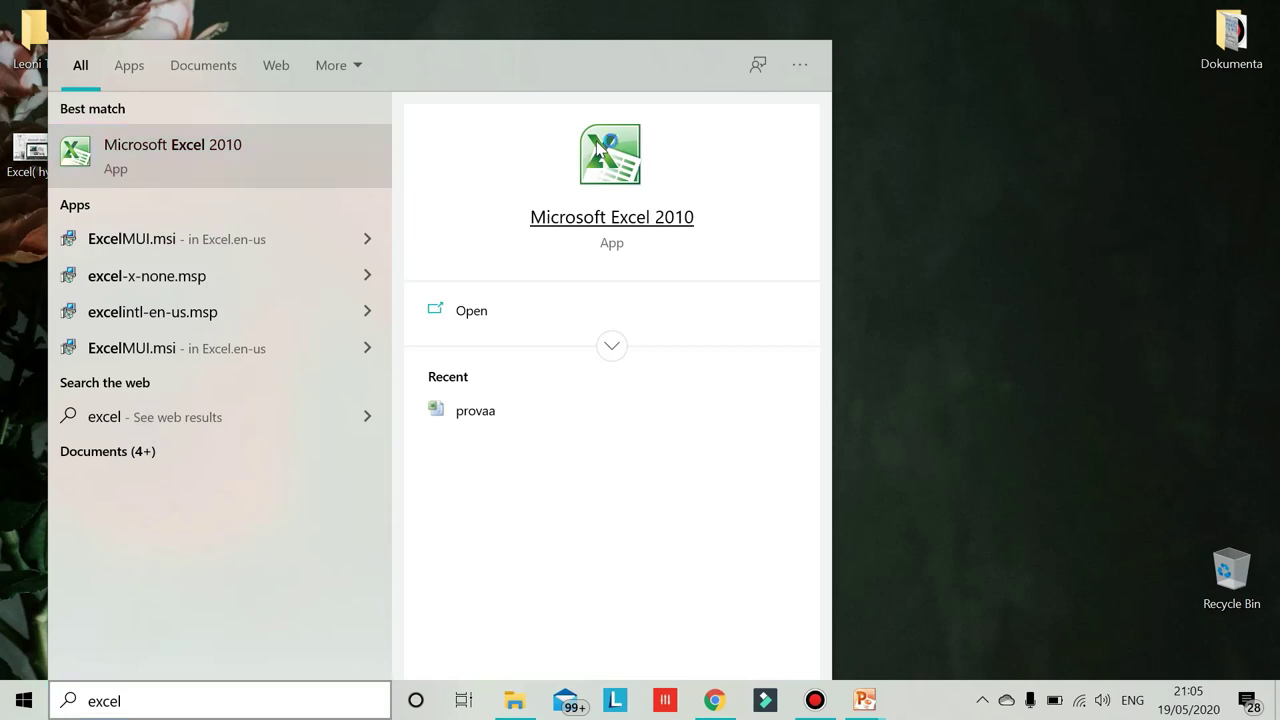
{"action": "left_click", "coordinate": [604, 143]}
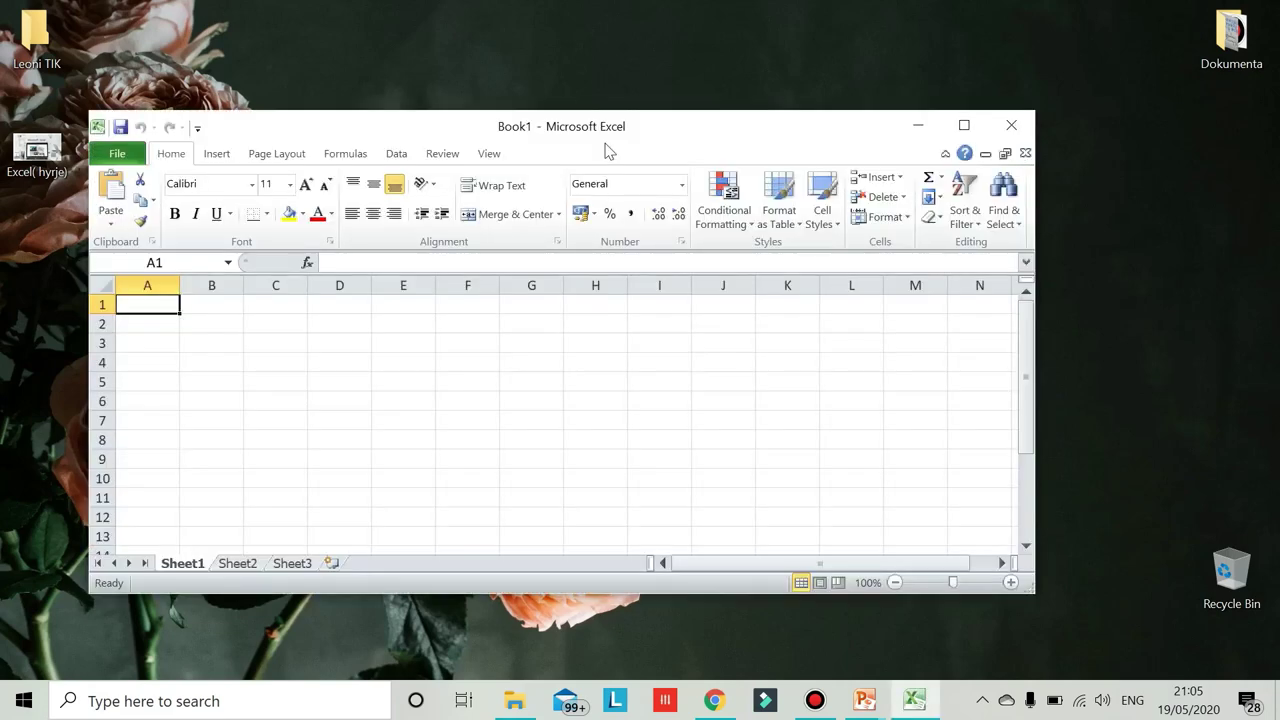
Maximize the Excel window so the blank Book1 fills the screen
{"action": "left_click", "coordinate": [964, 124]}
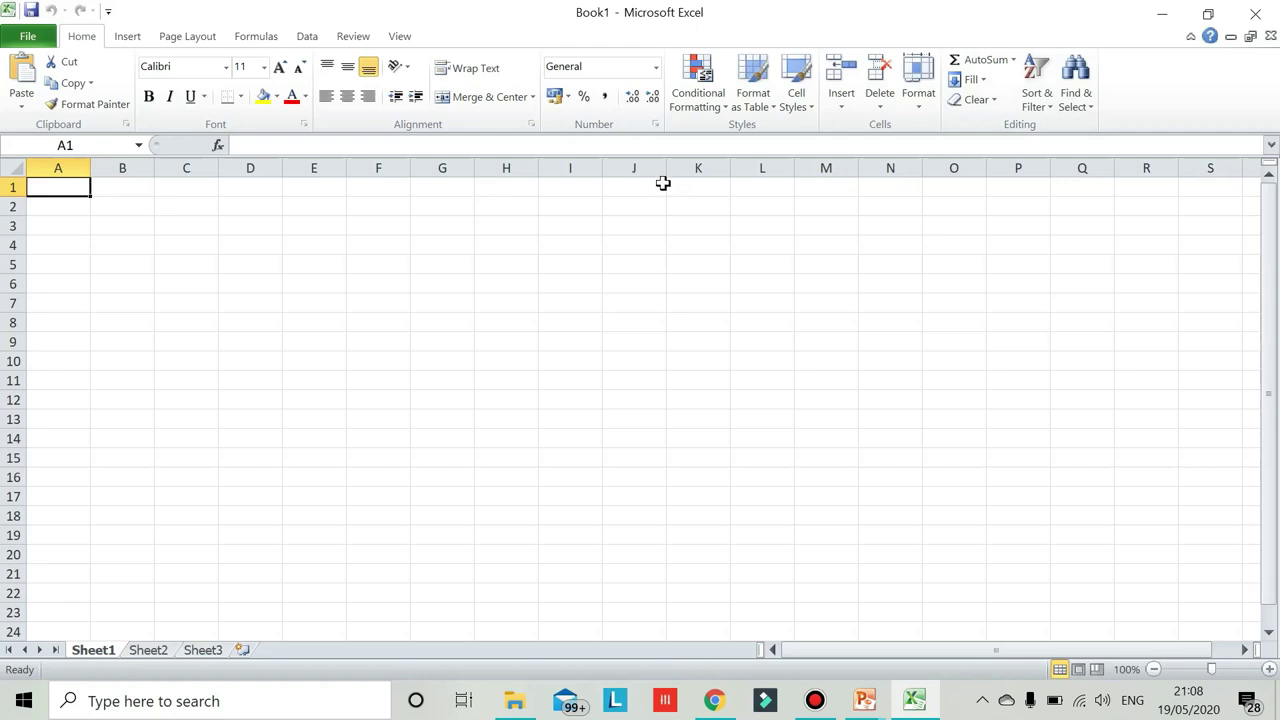
Switch on the recorder's pen and scribble red ink across cells D3 and E3
{"action": "left_click", "coordinate": [830, 10]}
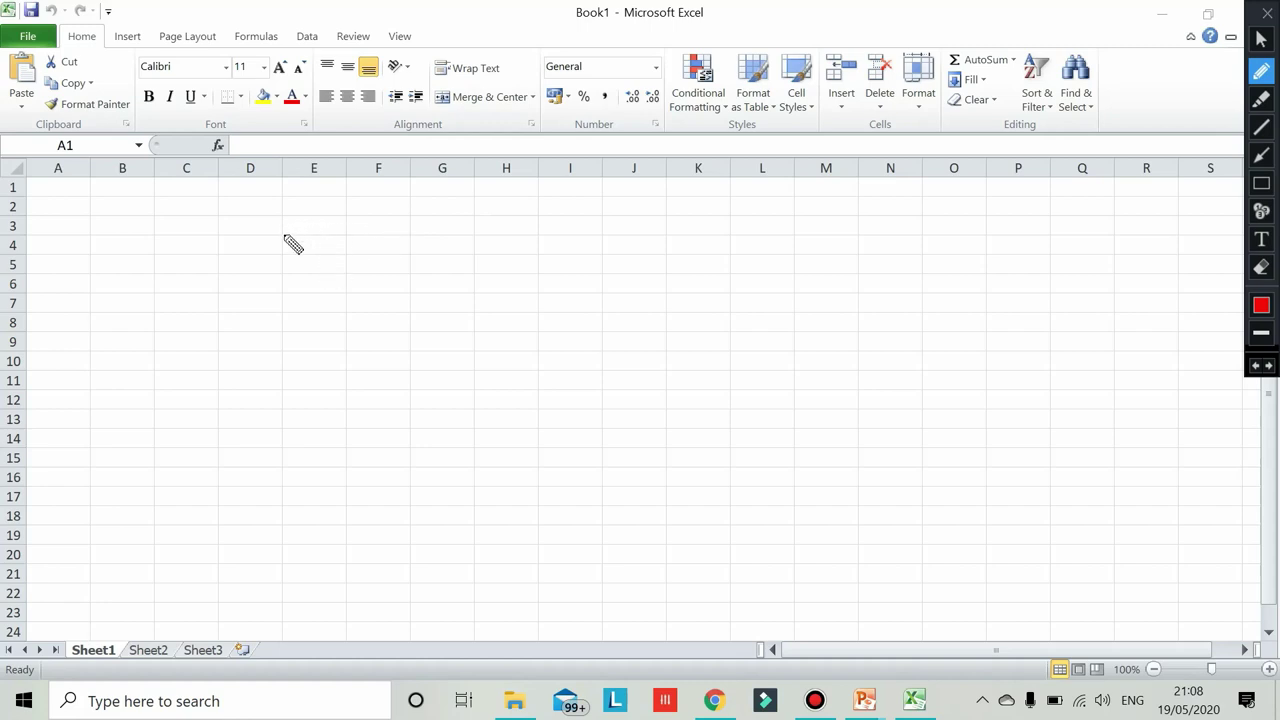
{"action": "mouse_move", "coordinate": [283, 234]}
{"action": "left_mouse_down"}
{"action": "mouse_move", "coordinate": [335, 214]}
{"action": "mouse_move", "coordinate": [337, 234]}
{"action": "mouse_move", "coordinate": [314, 243]}
{"action": "mouse_move", "coordinate": [281, 218]}
{"action": "mouse_move", "coordinate": [345, 220]}
{"action": "mouse_move", "coordinate": [334, 240]}
{"action": "mouse_move", "coordinate": [306, 229]}
{"action": "mouse_move", "coordinate": [318, 232]}
{"action": "left_mouse_up"}
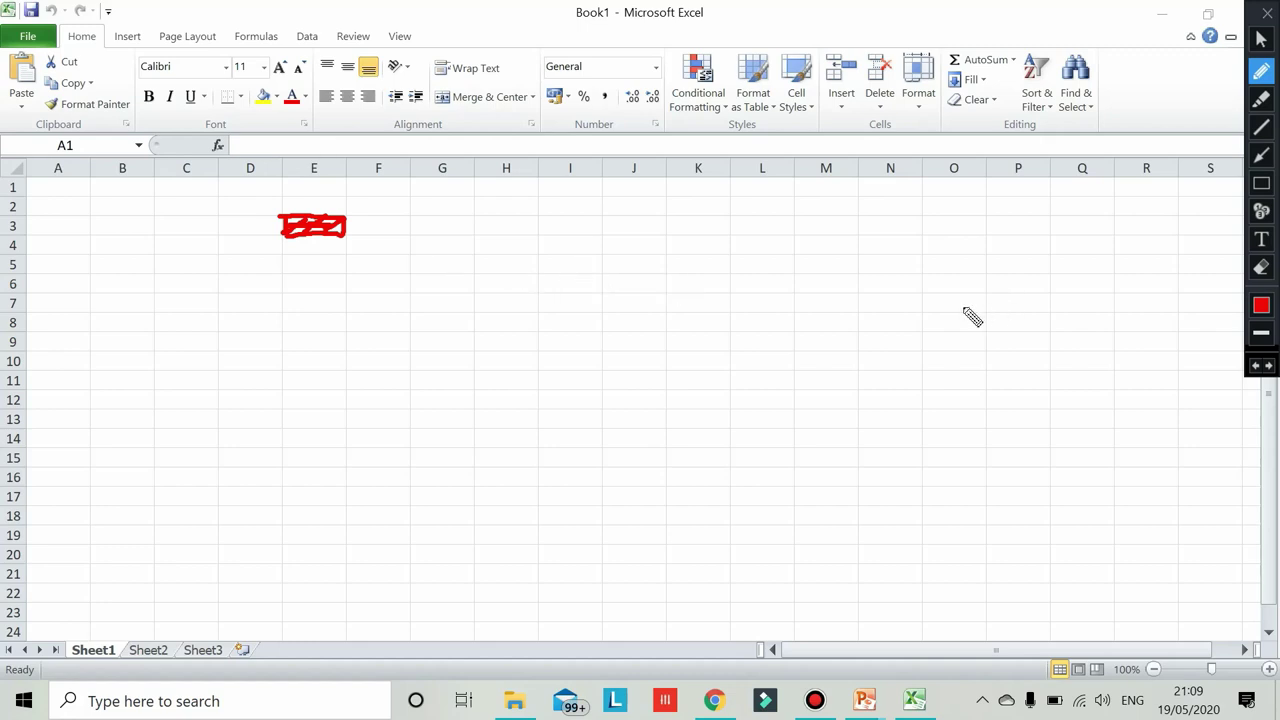
Draw red vertical and horizontal axes and label them x and y
{"action": "left_click_drag", "start_coordinate": [605, 201], "coordinate": [617, 466]}
{"action": "left_click_drag", "start_coordinate": [446, 323], "coordinate": [760, 323]}
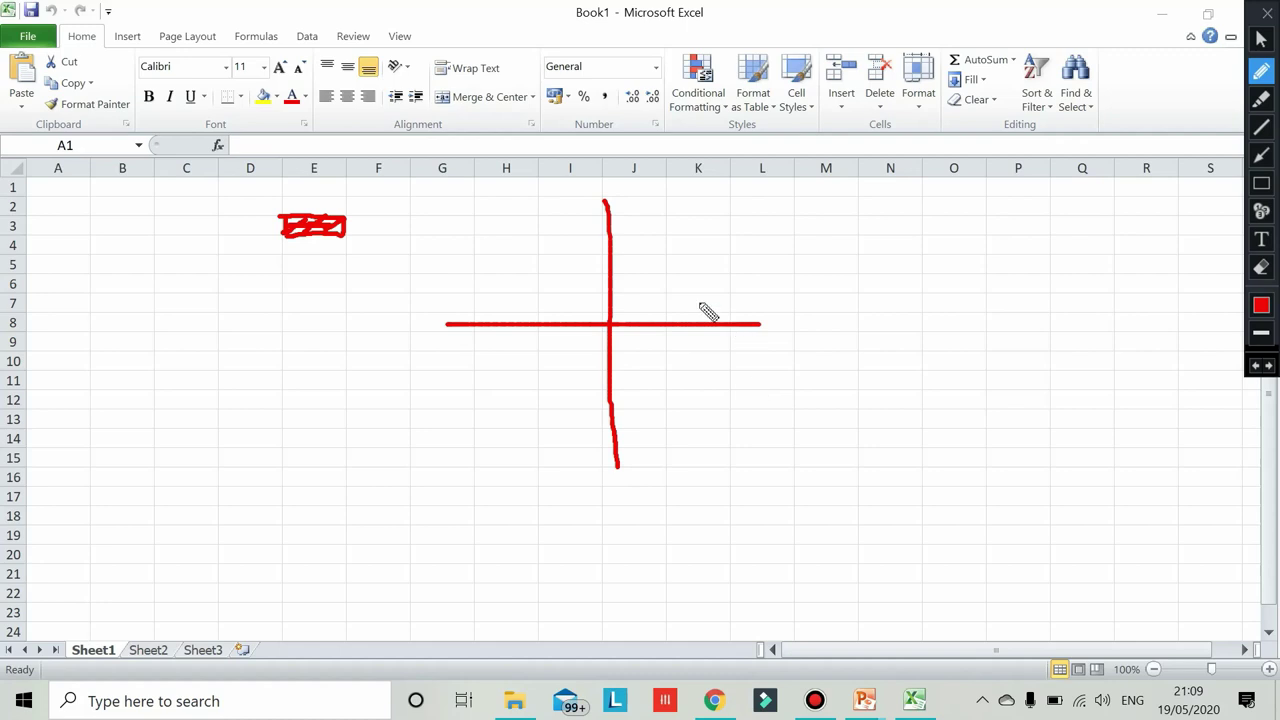
{"action": "mouse_move", "coordinate": [764, 355]}
{"action": "left_mouse_down"}
{"action": "mouse_move", "coordinate": [737, 382]}
{"action": "mouse_move", "coordinate": [766, 381]}
{"action": "left_mouse_up"}
{"action": "mouse_move", "coordinate": [641, 203]}
{"action": "left_mouse_down"}
{"action": "mouse_move", "coordinate": [674, 229]}
{"action": "mouse_move", "coordinate": [647, 232]}
{"action": "left_mouse_up"}
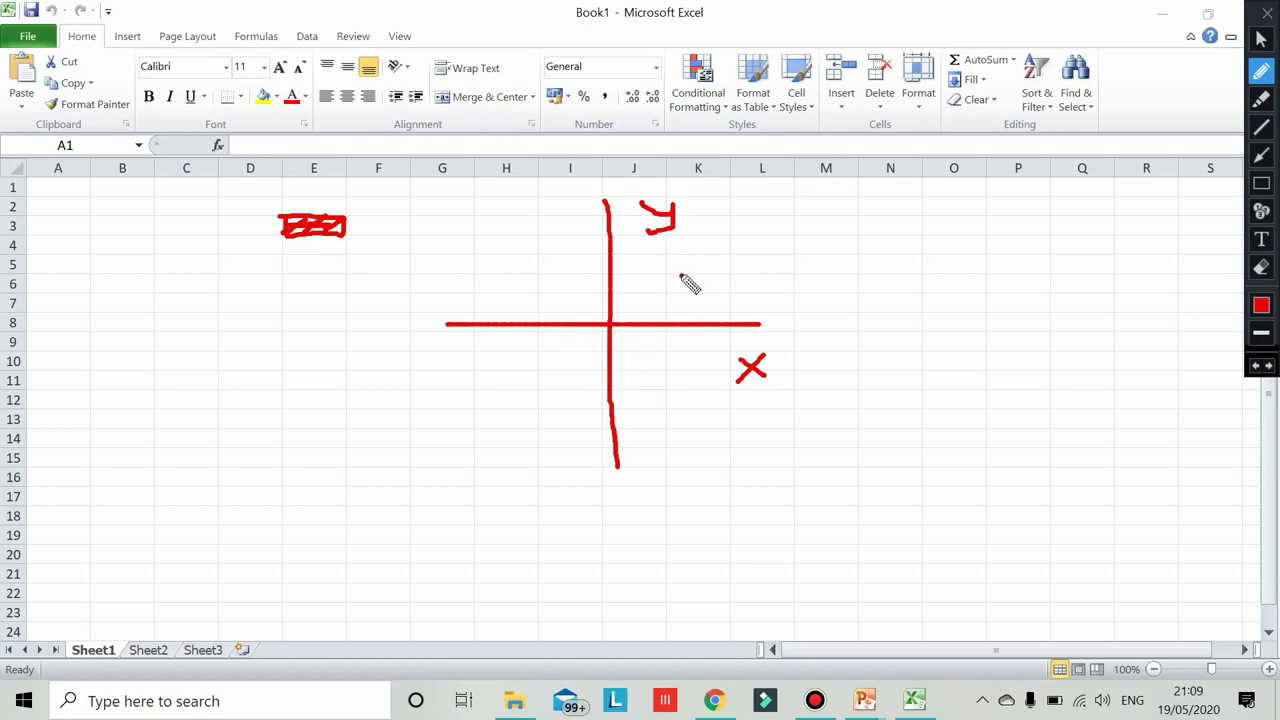
Plot a point with guide lines to both axes, marked 3 on x and 2 on y
{"action": "left_click_drag", "start_coordinate": [680, 276], "coordinate": [694, 281]}
{"action": "mouse_move", "coordinate": [686, 322]}
{"action": "left_mouse_down"}
{"action": "mouse_move", "coordinate": [685, 280]}
{"action": "mouse_move", "coordinate": [618, 279]}
{"action": "left_mouse_up"}
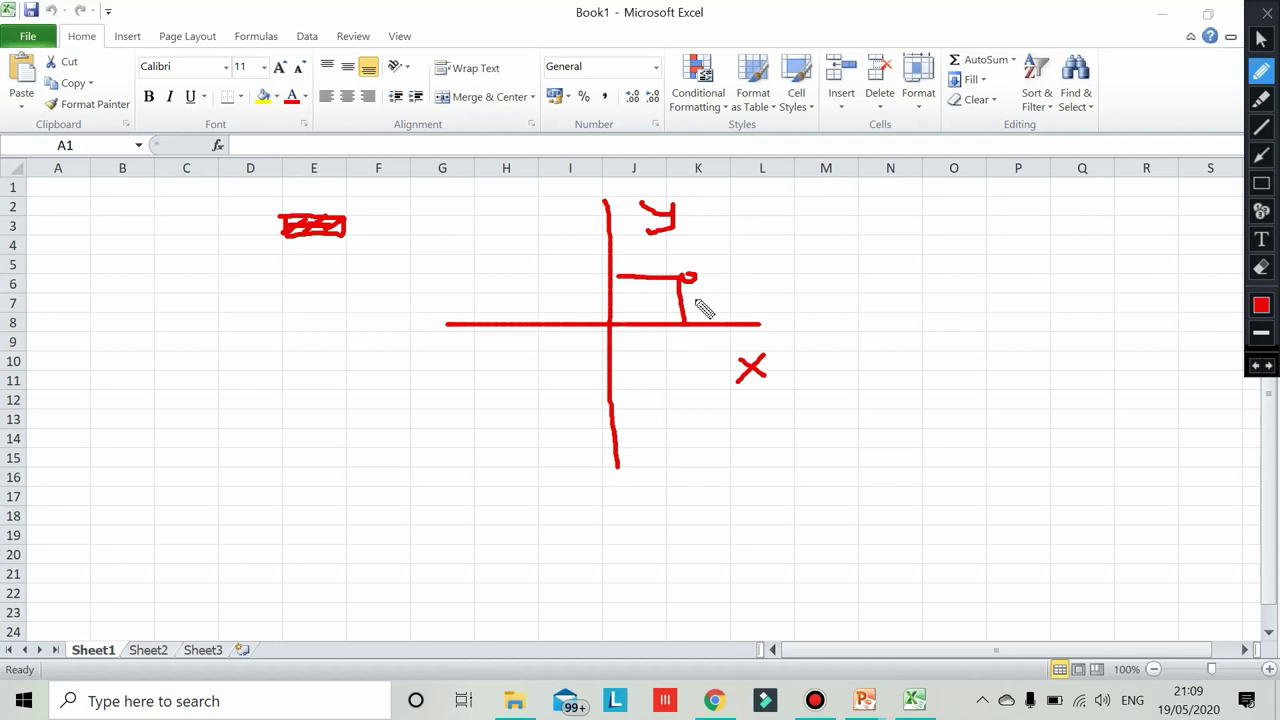
{"action": "left_click", "coordinate": [685, 333]}
{"action": "mouse_move", "coordinate": [684, 336]}
{"action": "left_mouse_down"}
{"action": "mouse_move", "coordinate": [666, 360]}
{"action": "mouse_move", "coordinate": [694, 334]}
{"action": "mouse_move", "coordinate": [682, 360]}
{"action": "left_mouse_up"}
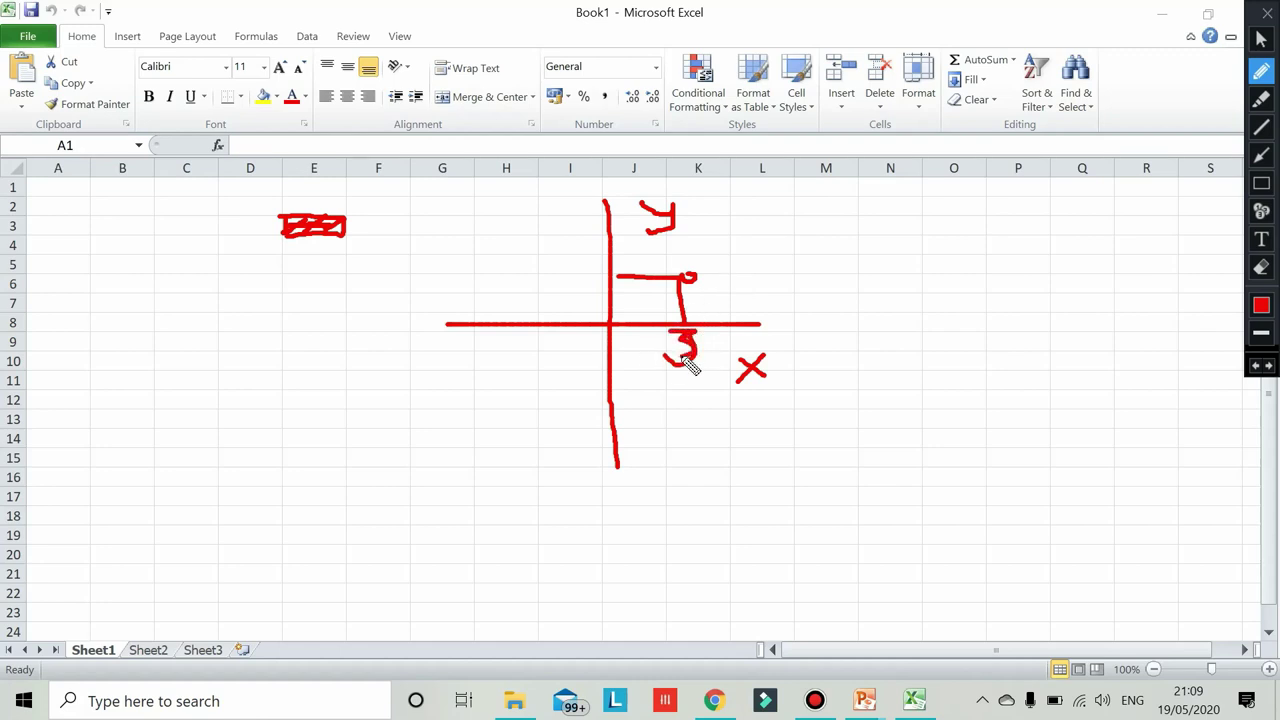
{"action": "left_click_drag", "start_coordinate": [583, 266], "coordinate": [598, 292]}
Write the coordinate pair (3:2) beside the point and underline the column letters
{"action": "left_click_drag", "start_coordinate": [799, 252], "coordinate": [796, 314]}
{"action": "left_click_drag", "start_coordinate": [818, 266], "coordinate": [818, 312]}
{"action": "left_click", "coordinate": [857, 295]}
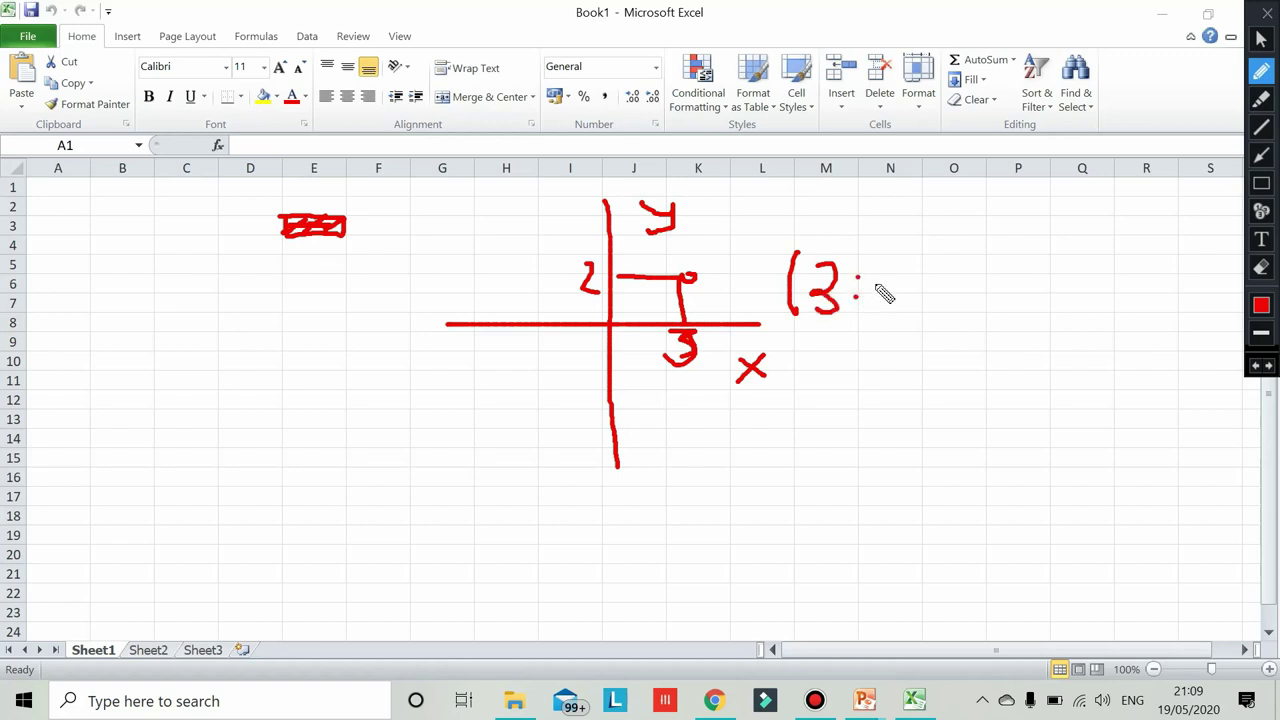
{"action": "left_click_drag", "start_coordinate": [860, 264], "coordinate": [912, 321]}
{"action": "left_click_drag", "start_coordinate": [922, 256], "coordinate": [940, 326]}
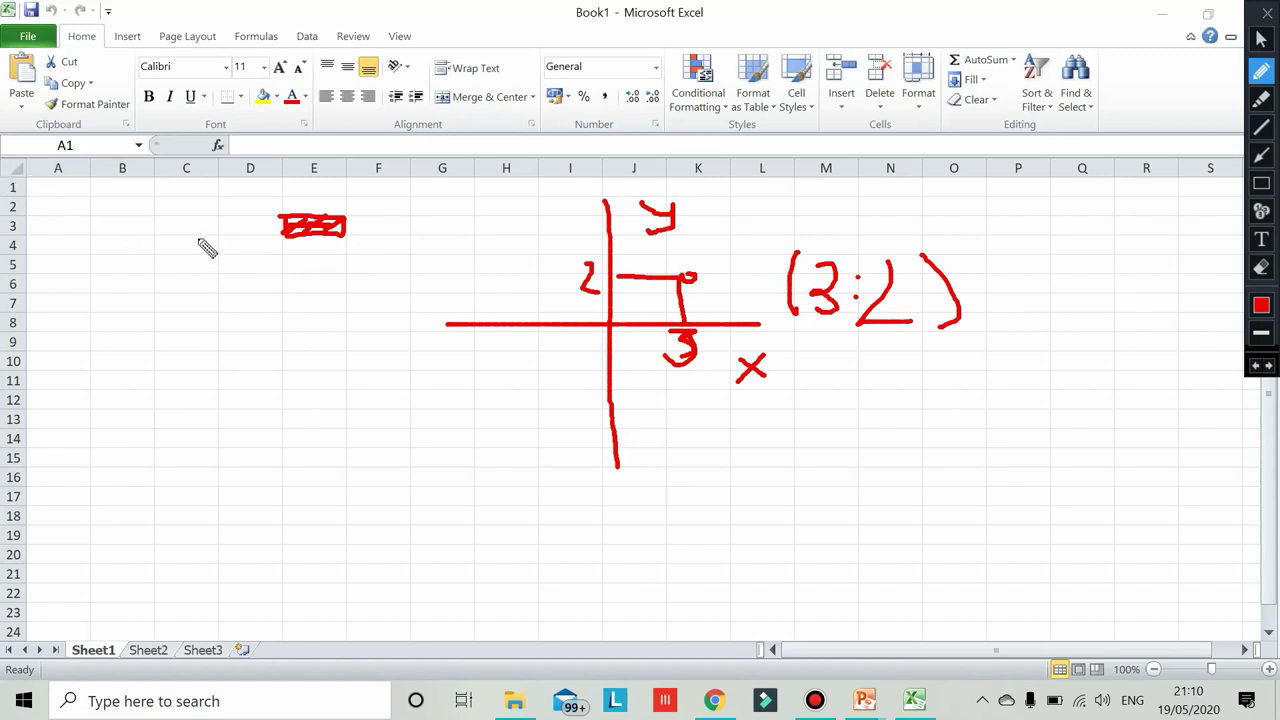
{"action": "left_click_drag", "start_coordinate": [27, 172], "coordinate": [448, 181]}
{"action": "left_click_drag", "start_coordinate": [684, 183], "coordinate": [1162, 165]}
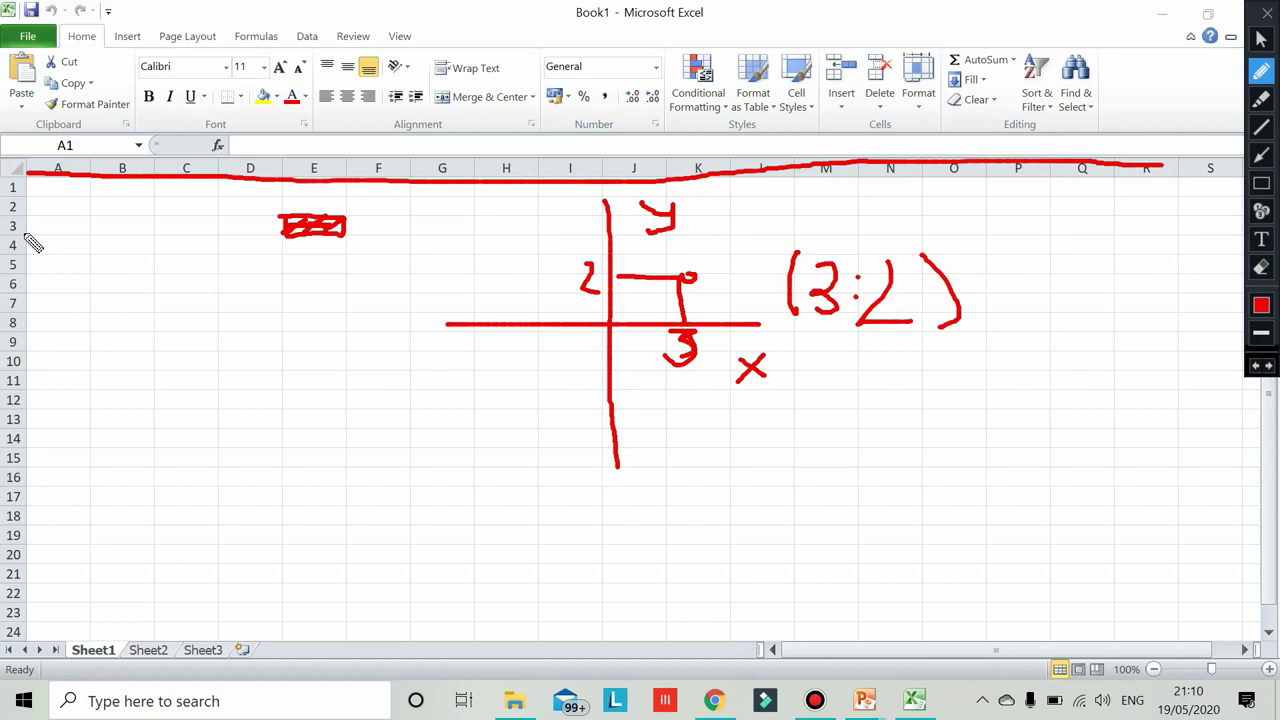
Trace the row numbers, write and circle 'E2' in red ink, then erase all annotations
{"action": "left_click_drag", "start_coordinate": [18, 186], "coordinate": [43, 548]}
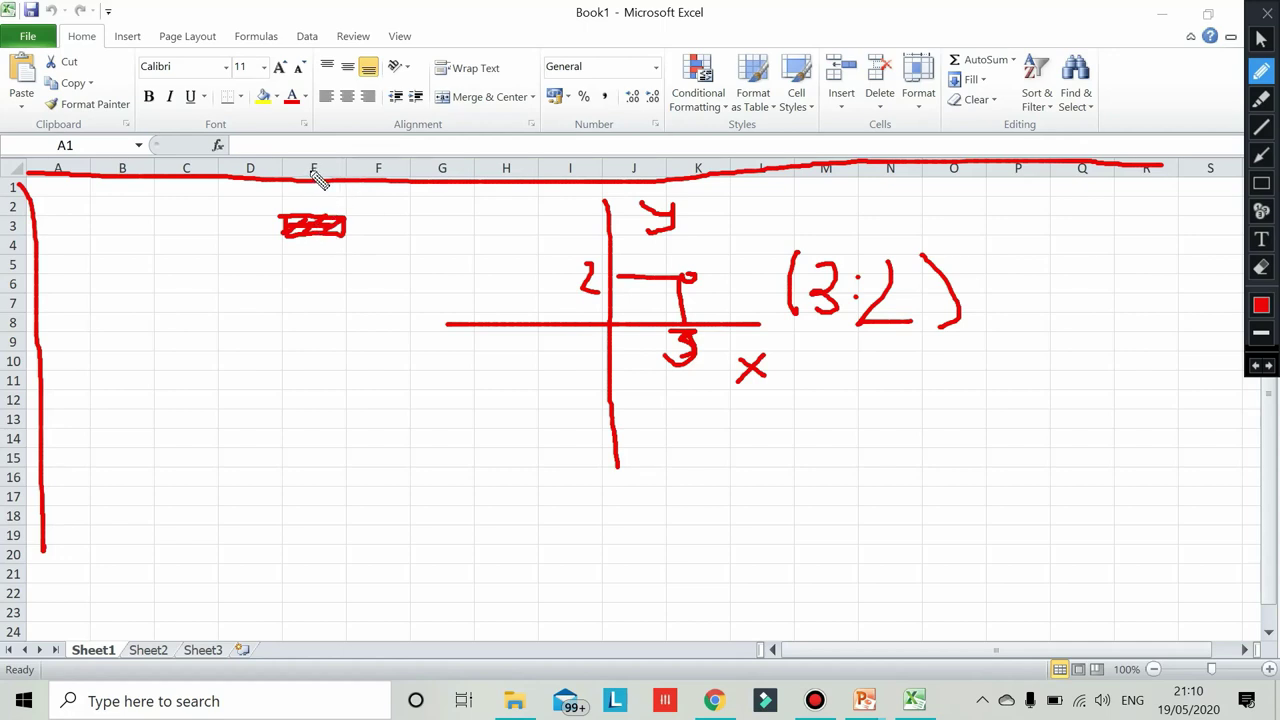
{"action": "mouse_move", "coordinate": [278, 292]}
{"action": "left_mouse_down"}
{"action": "mouse_move", "coordinate": [280, 312]}
{"action": "mouse_move", "coordinate": [299, 291]}
{"action": "mouse_move", "coordinate": [305, 313]}
{"action": "left_mouse_up"}
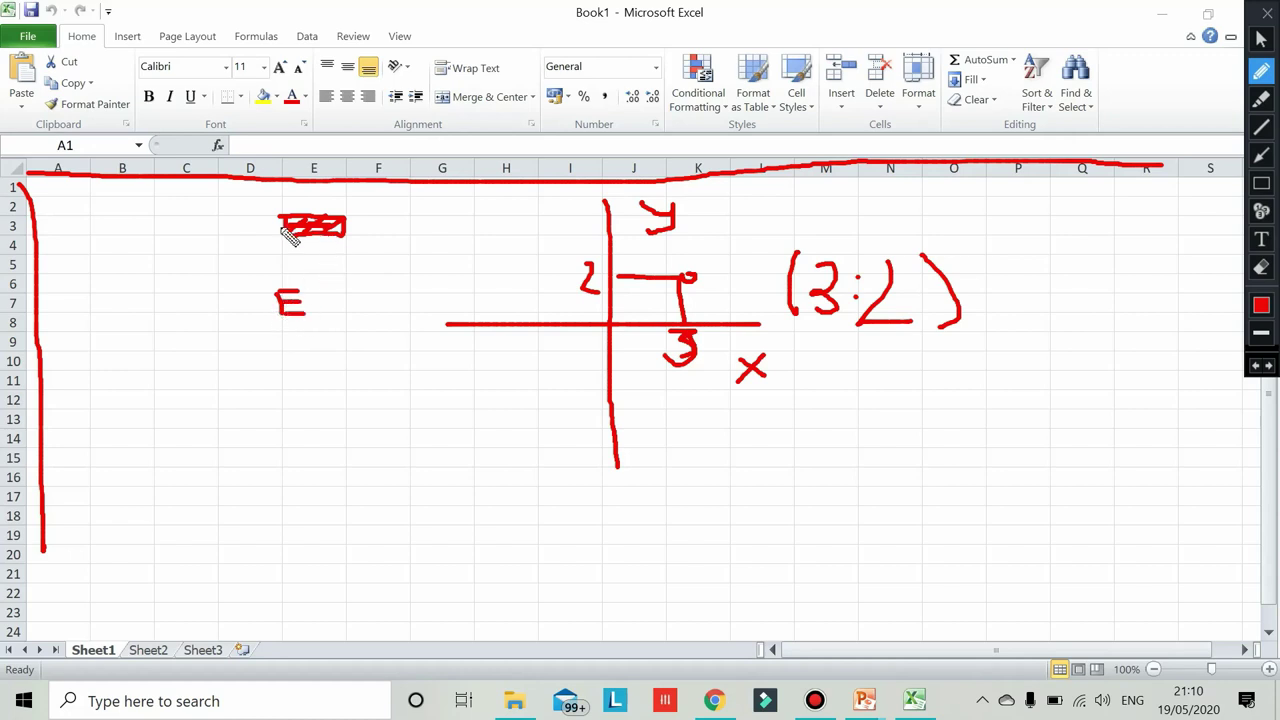
{"action": "mouse_move", "coordinate": [313, 292]}
{"action": "left_mouse_down"}
{"action": "mouse_move", "coordinate": [326, 322]}
{"action": "mouse_move", "coordinate": [368, 319]}
{"action": "left_mouse_up"}
{"action": "left_click_drag", "start_coordinate": [330, 265], "coordinate": [366, 282]}
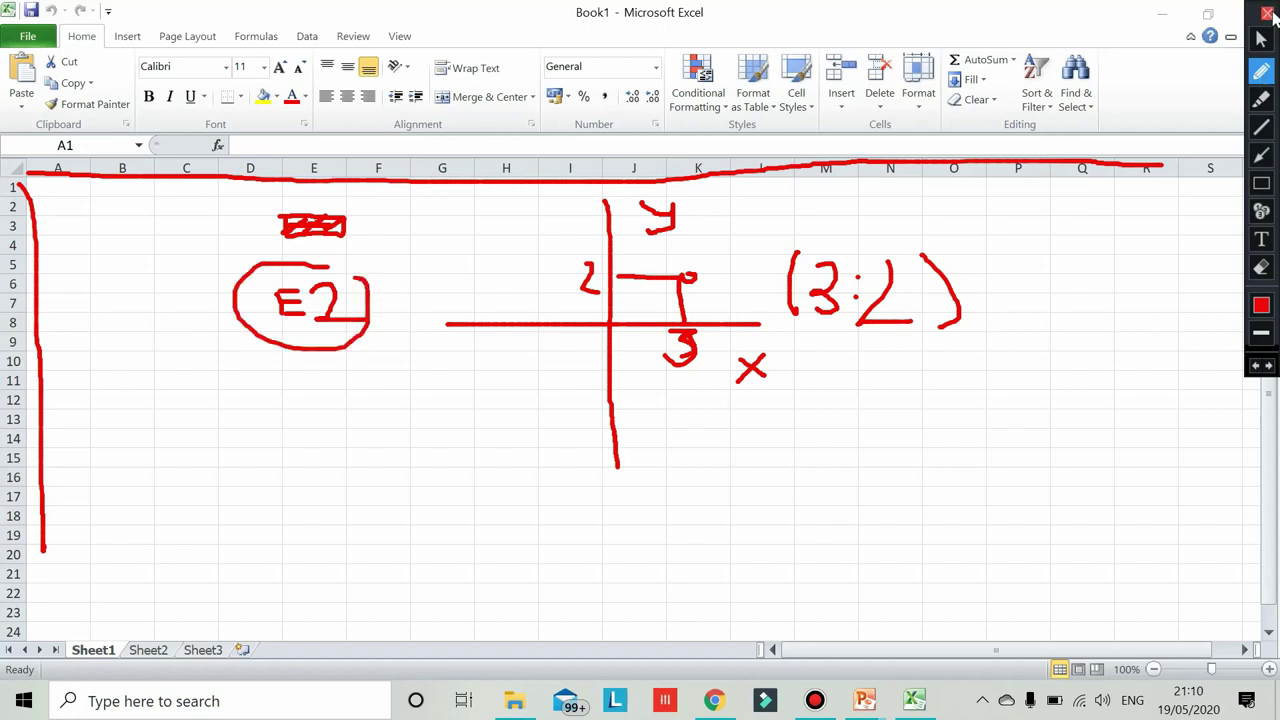
{"action": "left_click", "coordinate": [1267, 13]}
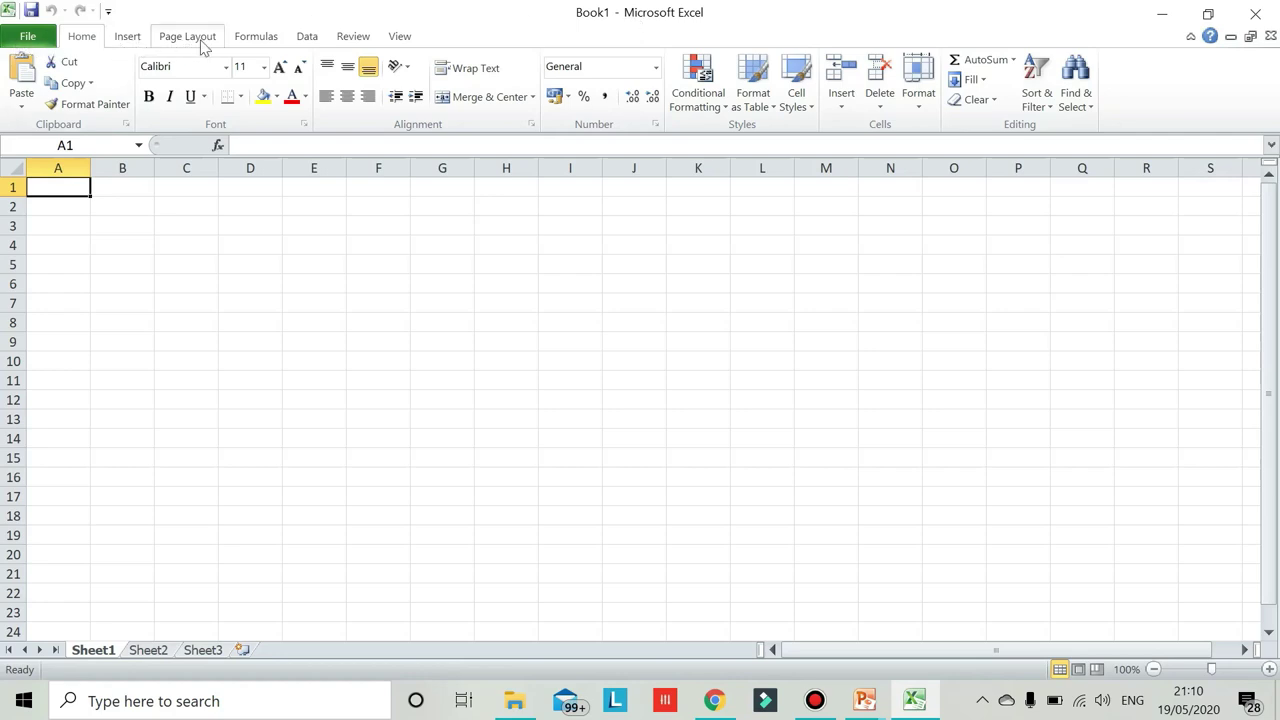
{"action": "left_click", "coordinate": [130, 38]}
{"action": "left_click", "coordinate": [180, 38]}
{"action": "left_click", "coordinate": [252, 38]}
{"action": "left_click_drag", "start_coordinate": [312, 254], "coordinate": [313, 264]}
{"action": "left_click", "coordinate": [646, 297]}
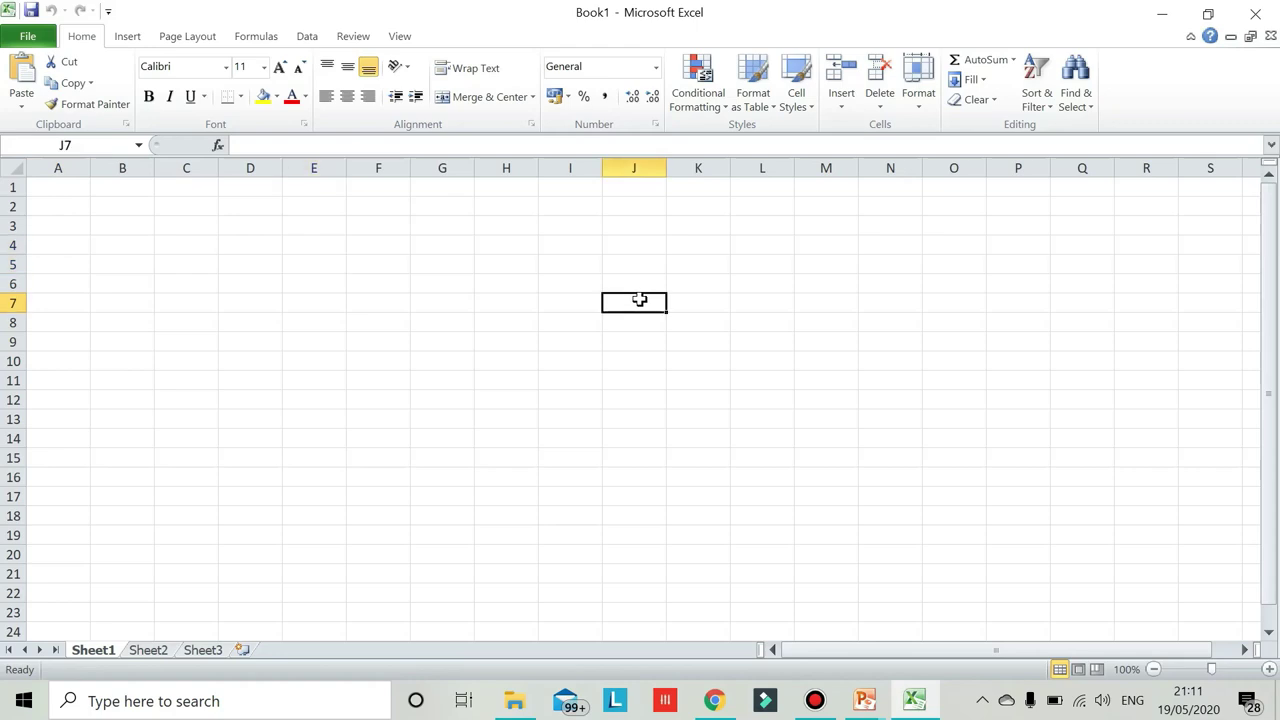
{"action": "left_click", "coordinate": [82, 146]}
{"action": "left_click", "coordinate": [227, 558]}
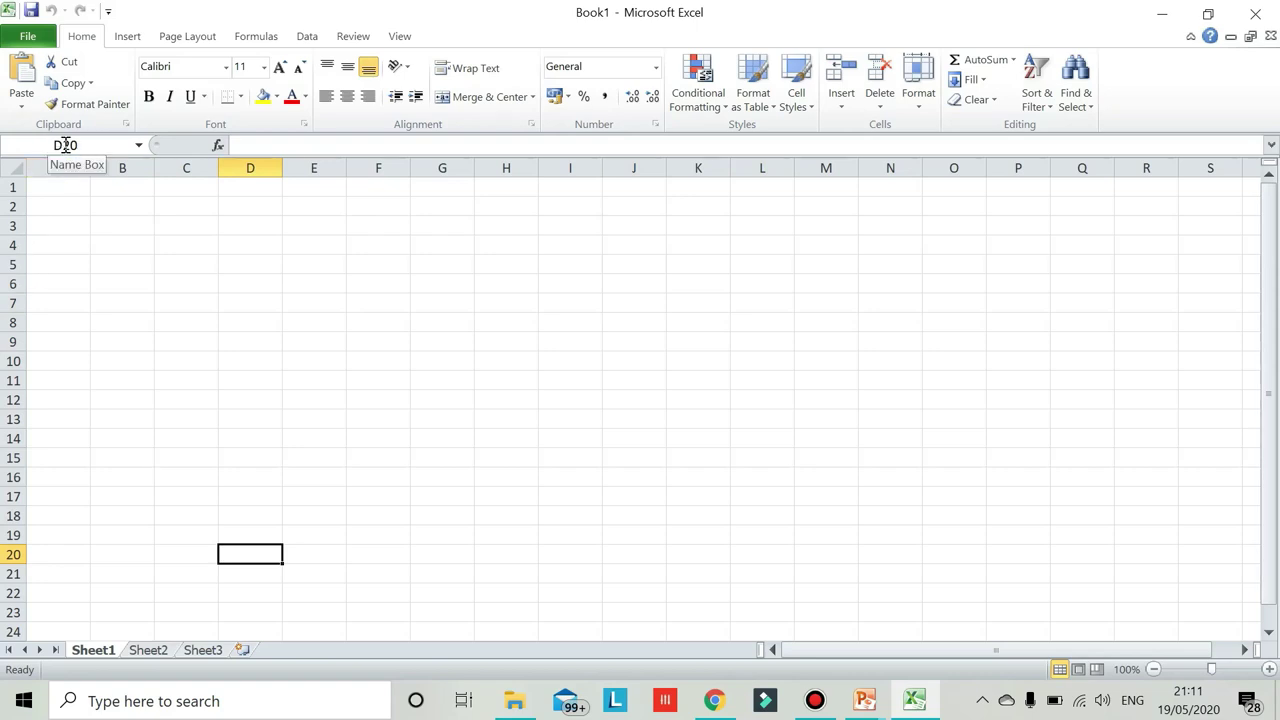
{"action": "left_click", "coordinate": [262, 283]}
{"action": "left_click", "coordinate": [276, 248]}
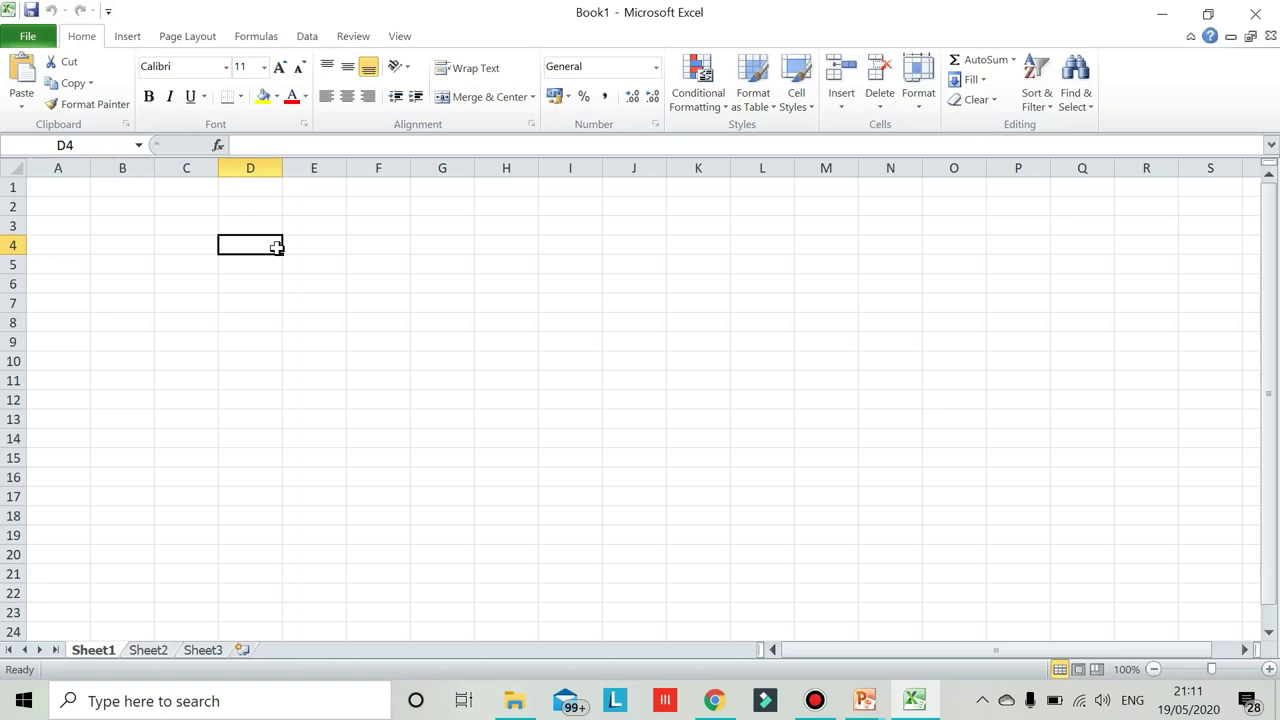
{"action": "left_click", "coordinate": [393, 267]}
{"action": "left_click", "coordinate": [454, 340]}
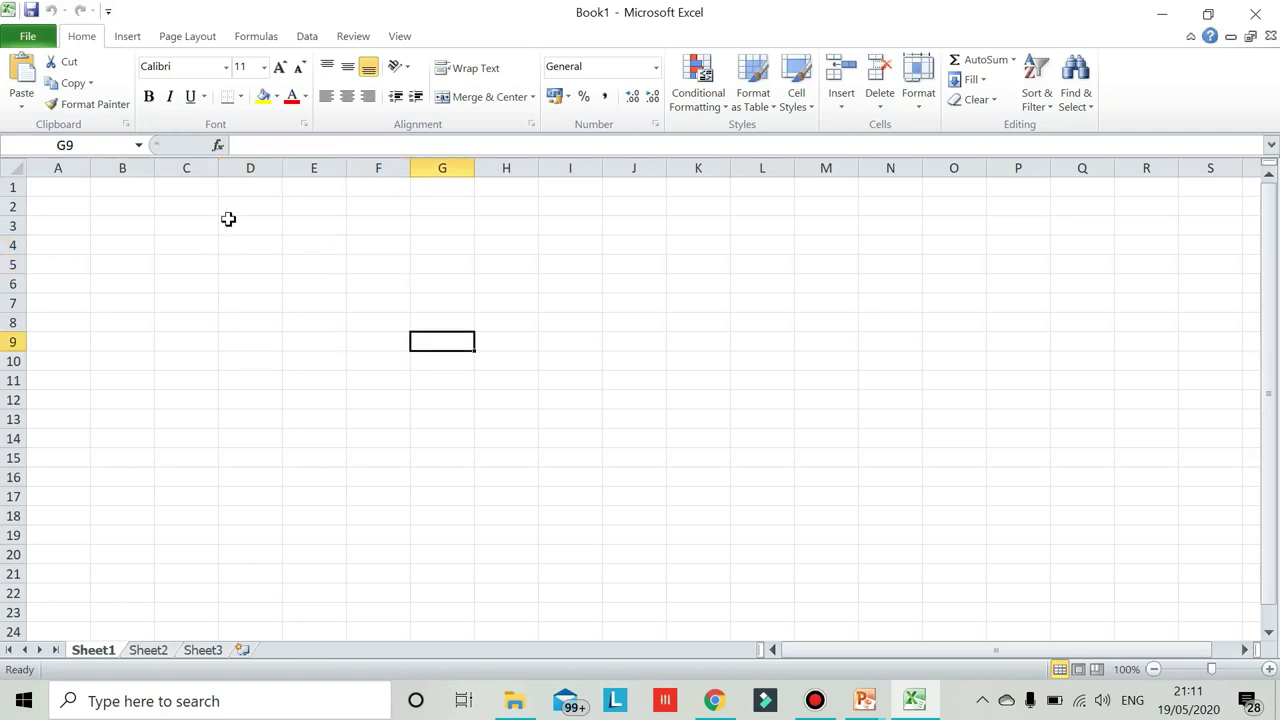
{"action": "mouse_move", "coordinate": [63, 189]}
{"action": "left_mouse_down"}
{"action": "mouse_move", "coordinate": [103, 224]}
{"action": "mouse_move", "coordinate": [183, 256]}
{"action": "left_mouse_up"}
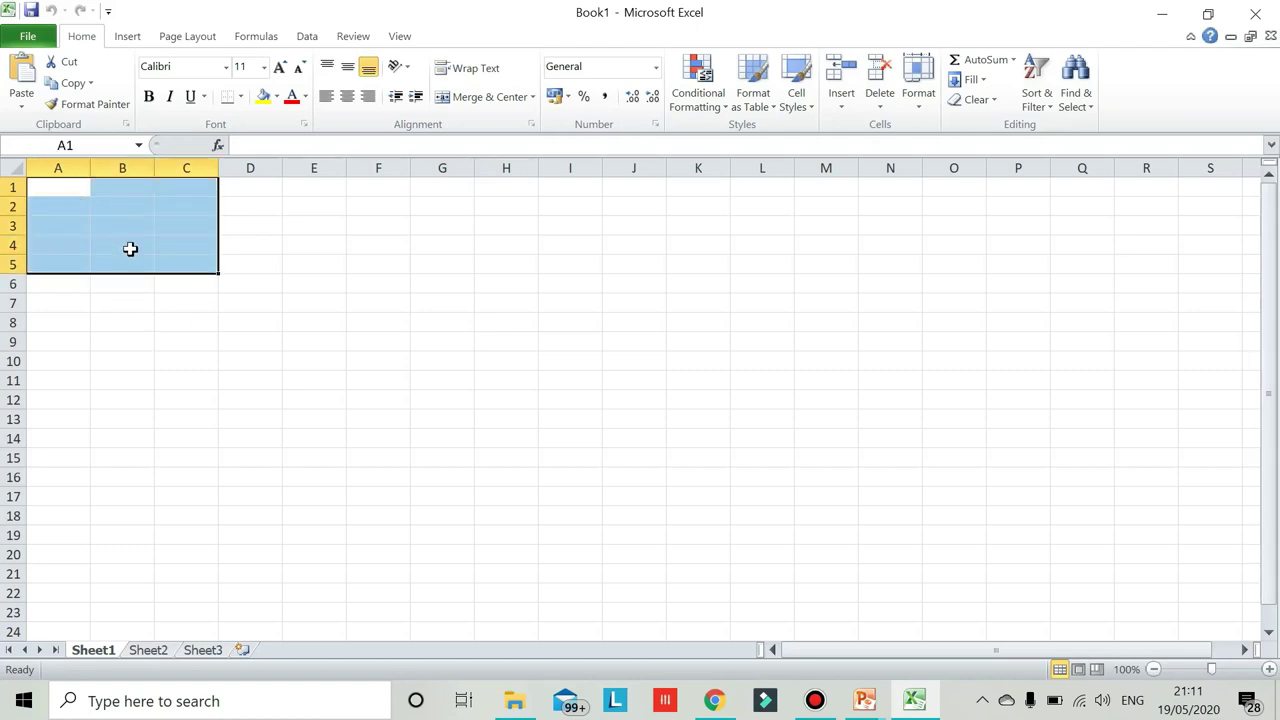
{"action": "left_click", "coordinate": [298, 326]}
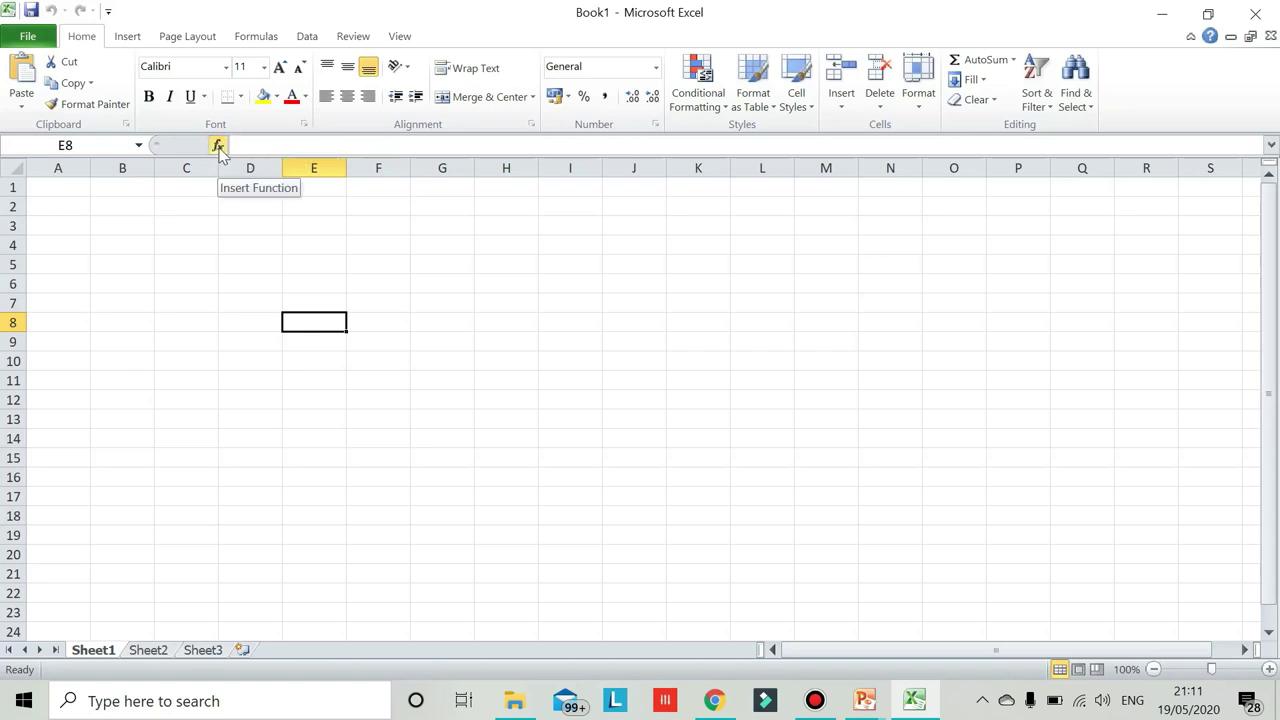
{"action": "left_click", "coordinate": [259, 151]}
{"action": "left_click", "coordinate": [259, 151]}
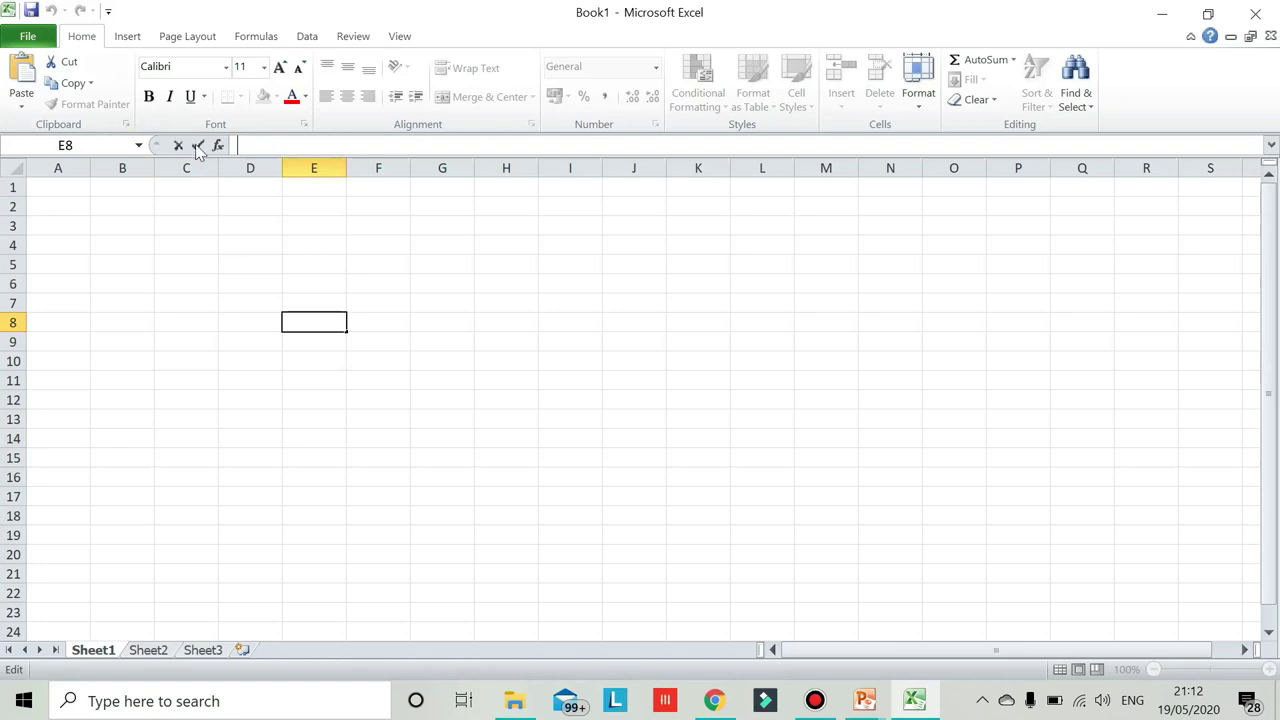
{"action": "left_click", "coordinate": [195, 210]}
{"action": "left_click", "coordinate": [336, 300]}
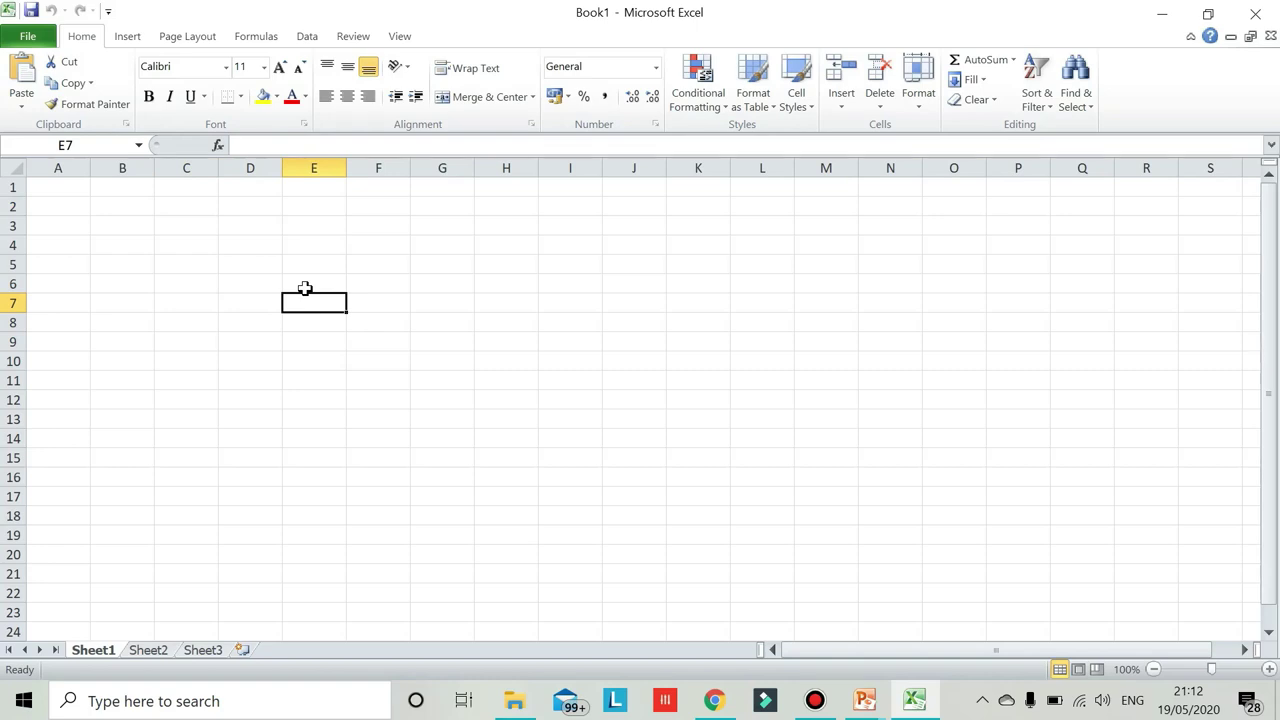
{"action": "left_click", "coordinate": [298, 205]}
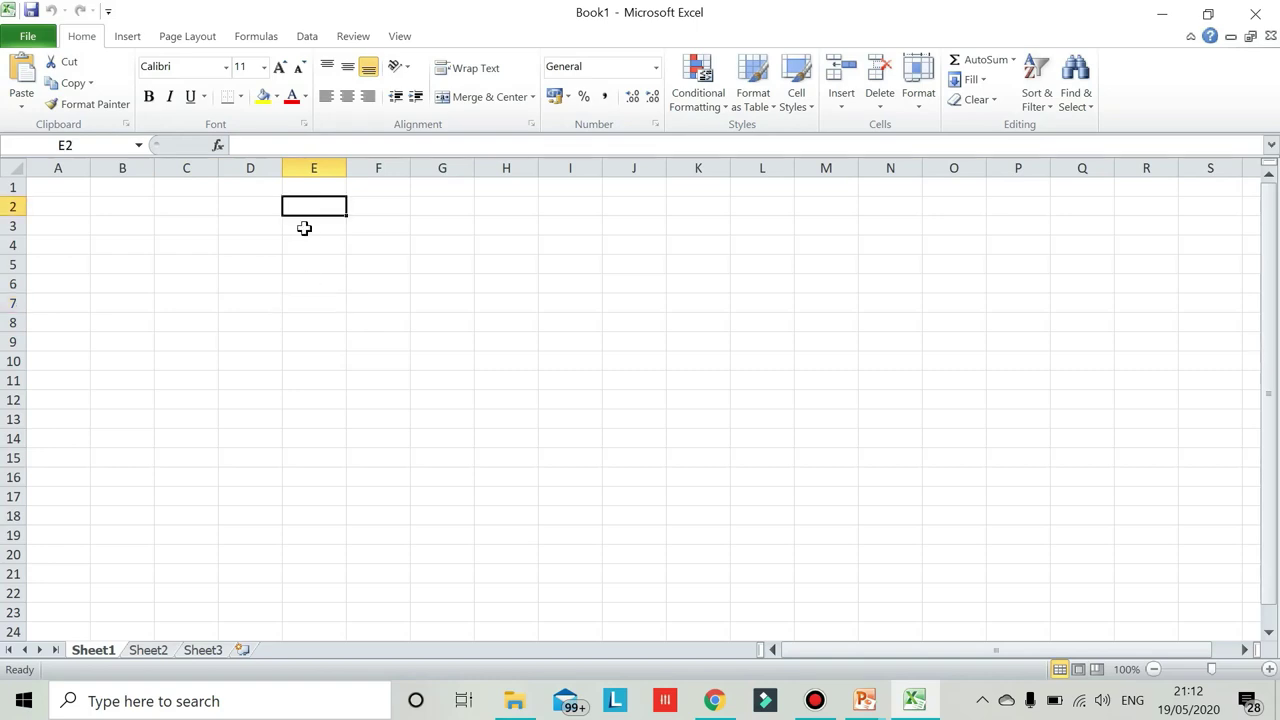
Enter the word 'prova' in cell D2 of Sheet1
{"action": "left_click", "coordinate": [124, 222]}
{"action": "left_click", "coordinate": [238, 209]}
{"action": "type", "text": "prova"}
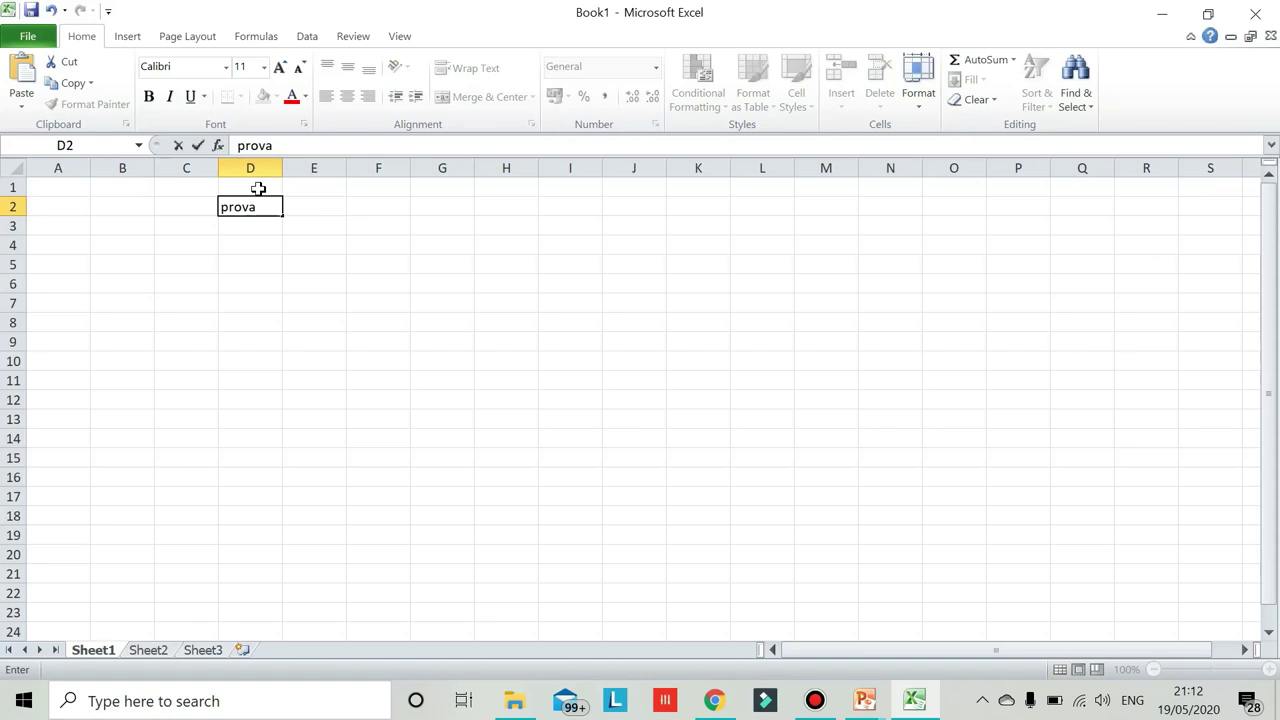
{"action": "key", "text": "Return"}
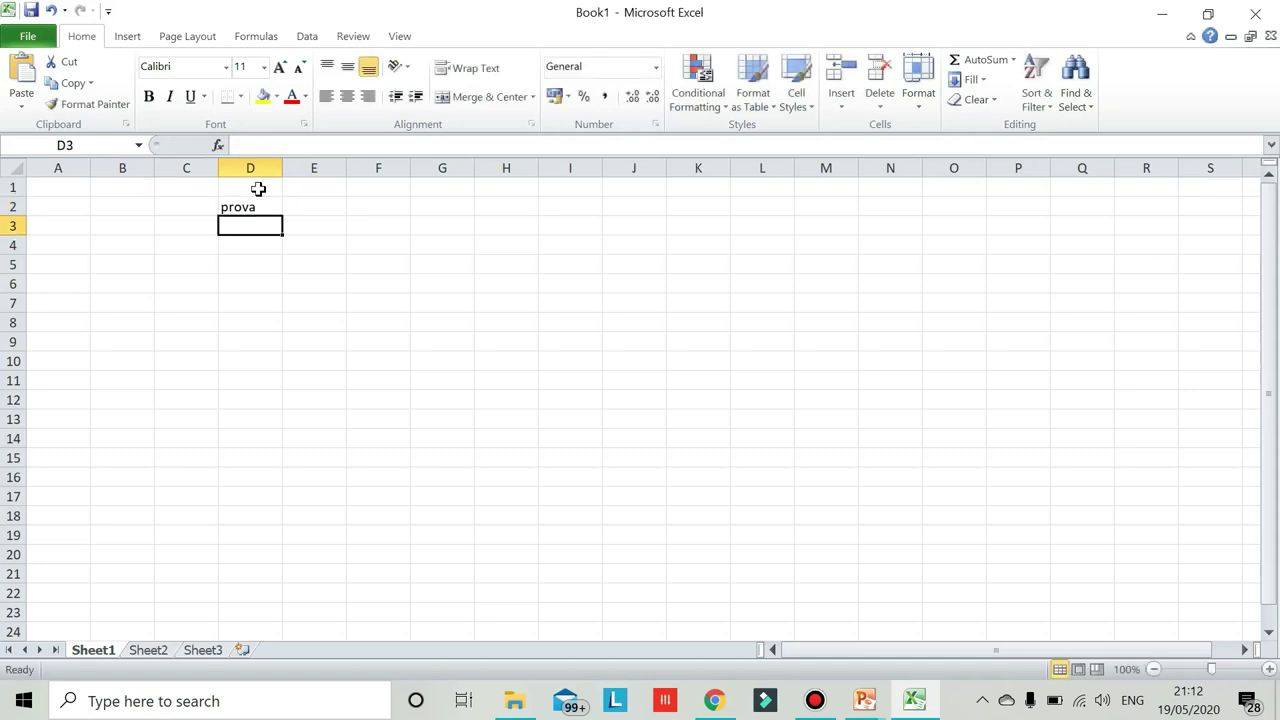
Move the active cell around D2 with the arrow keys, ending on D3
{"action": "key", "text": "Up"}
{"action": "key", "text": "Down"}
{"action": "key", "text": "Left"}
{"action": "key", "text": "Up"}
{"action": "key", "text": "Right"}
{"action": "key", "text": "Down"}
Insert a new empty worksheet, Sheet4, after Sheet3
{"action": "left_click", "coordinate": [242, 651]}
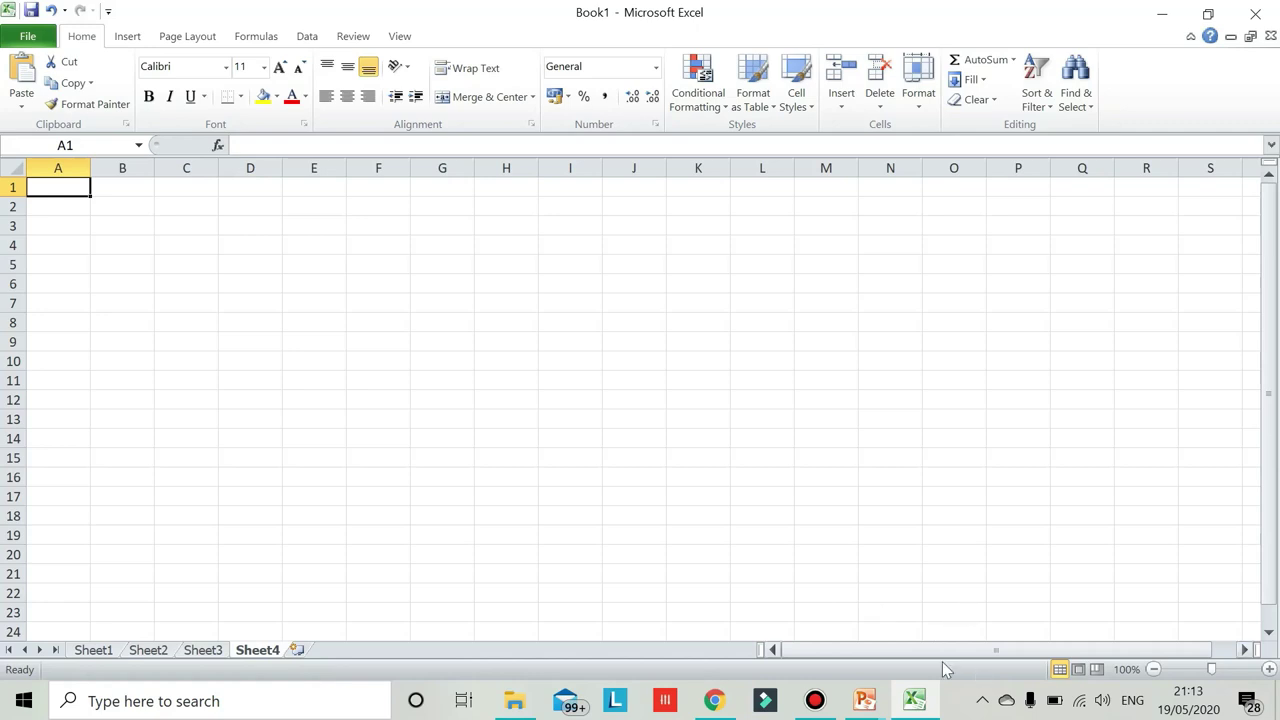
{"action": "left_click_drag", "start_coordinate": [945, 650], "coordinate": [975, 650]}
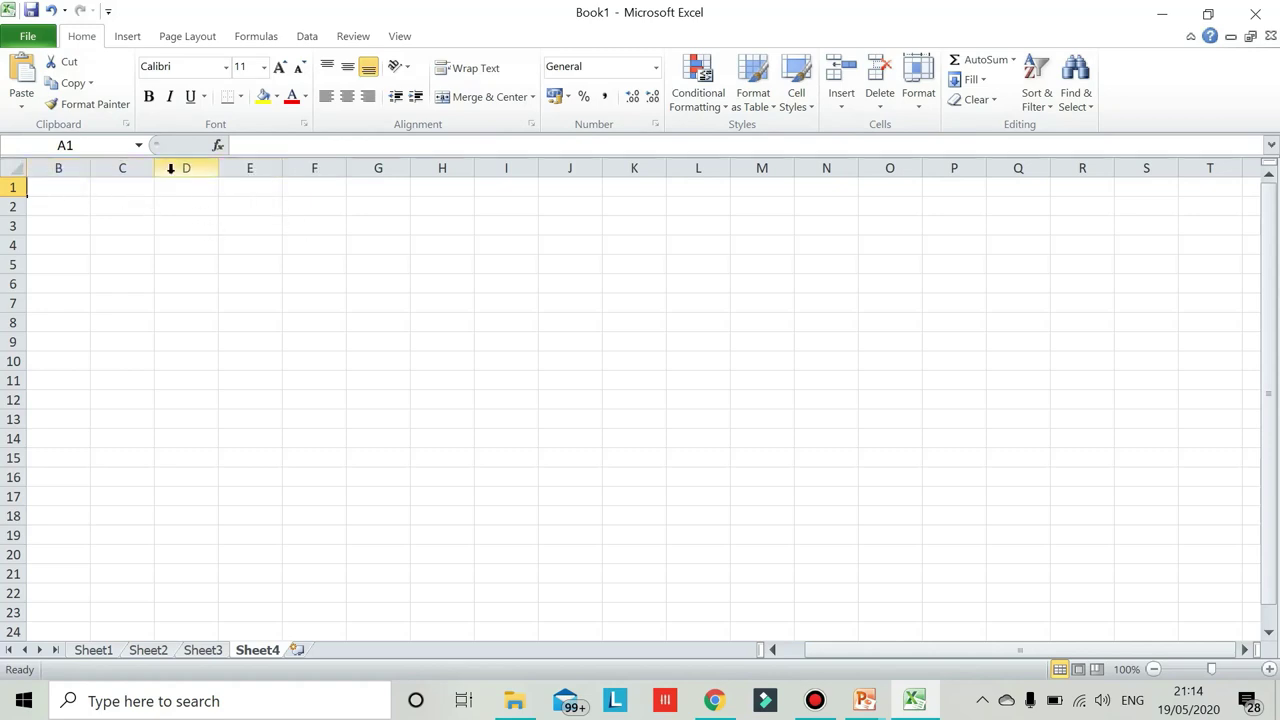
{"action": "left_click", "coordinate": [530, 298]}
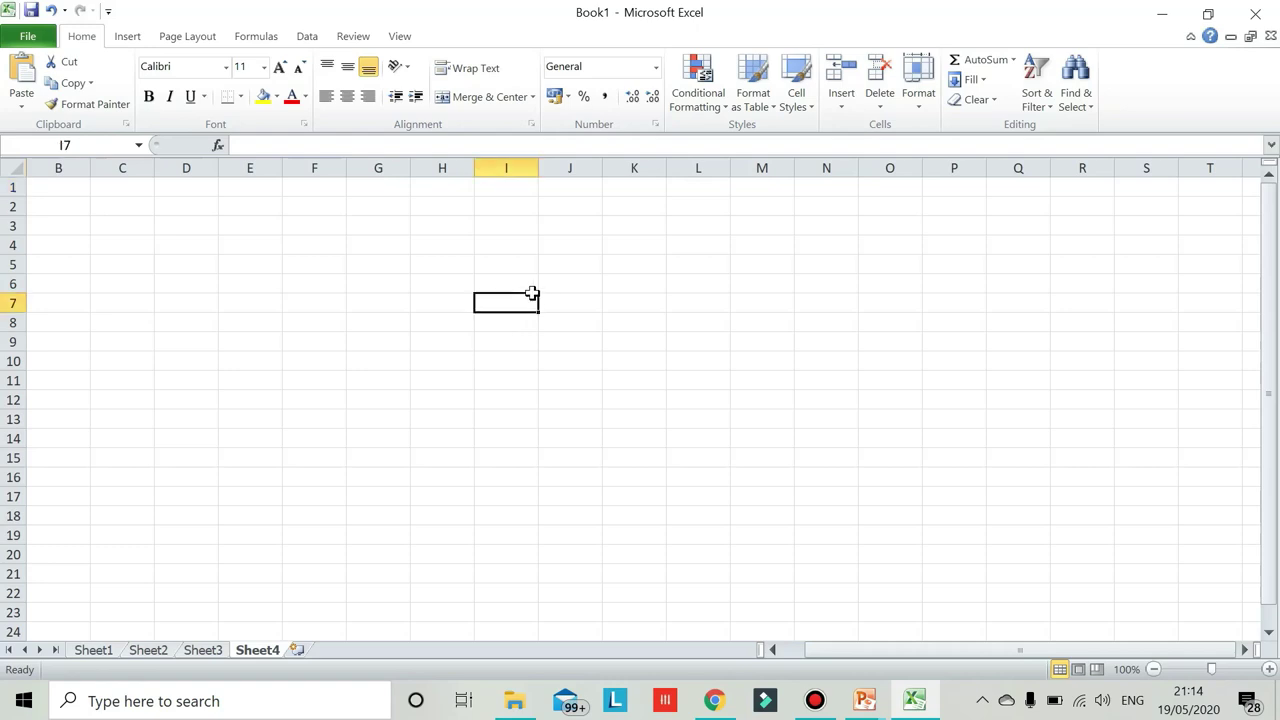